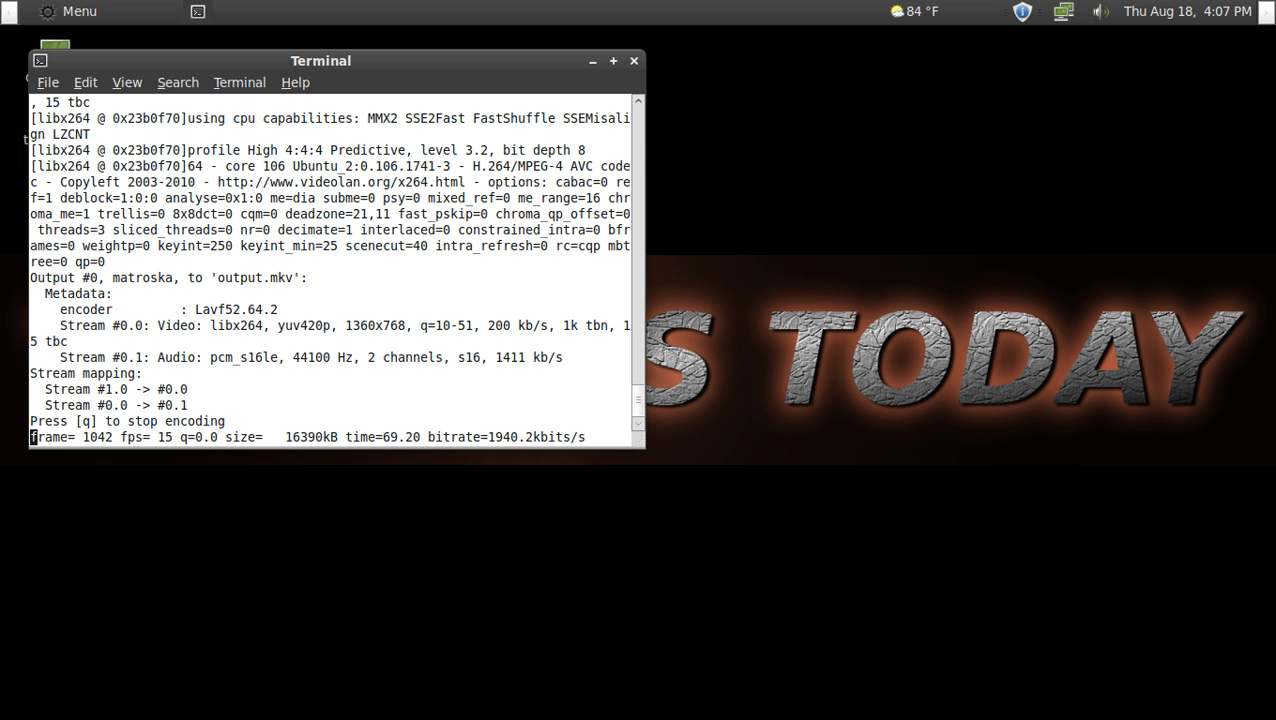
- Minimize the Terminal running the ffmpeg capture to output.mkv to reveal the desktop
left_click(592, 62)
left_click(76, 12)
mouse_move(313, 271)
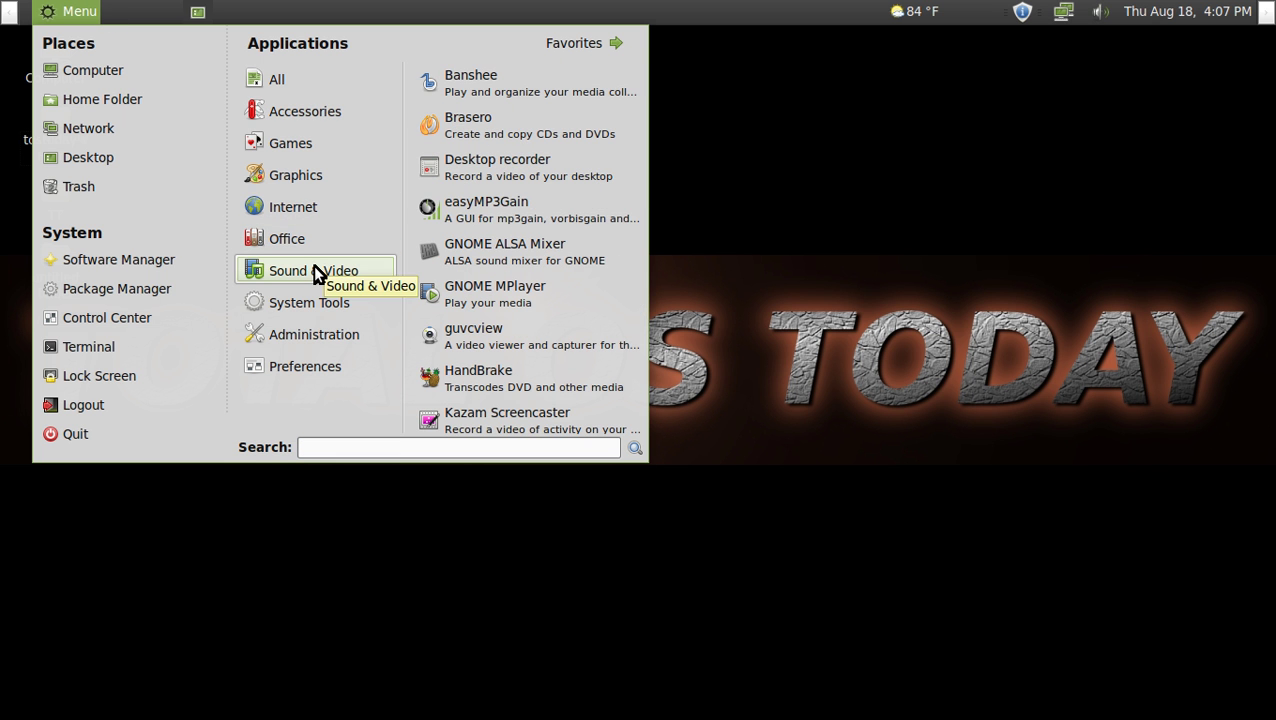
left_click(562, 166)
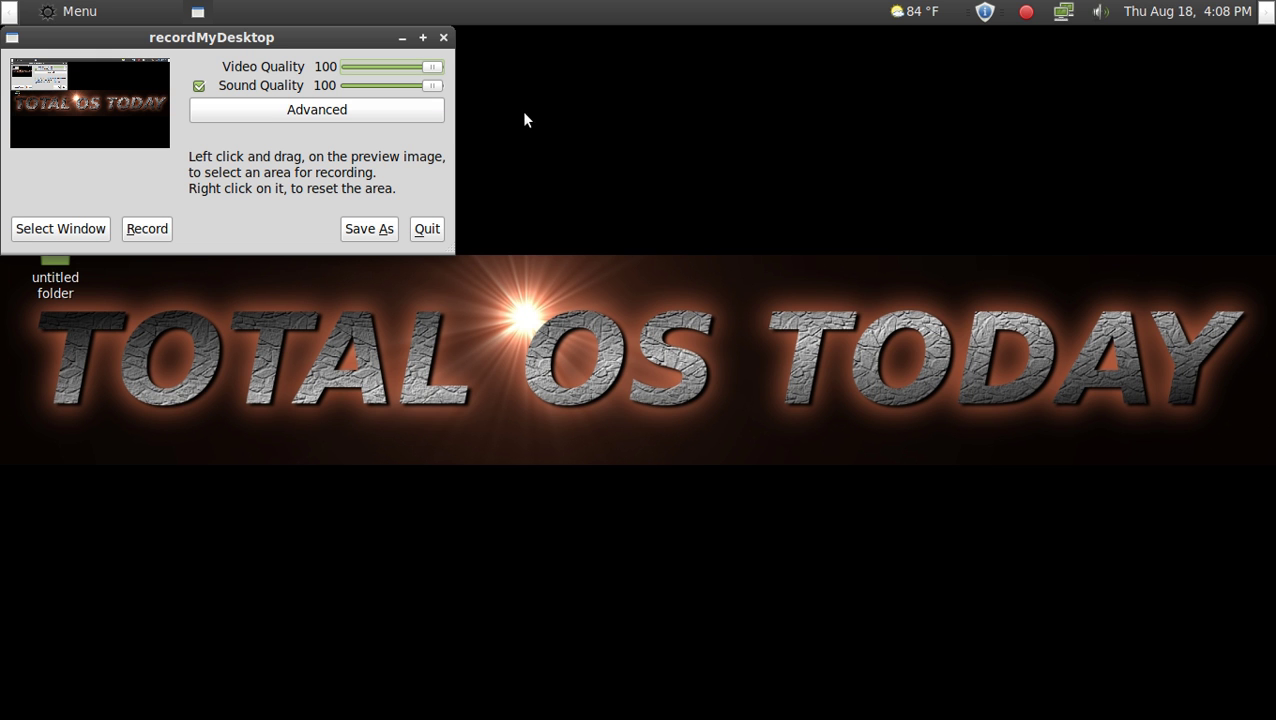
left_click(443, 37)
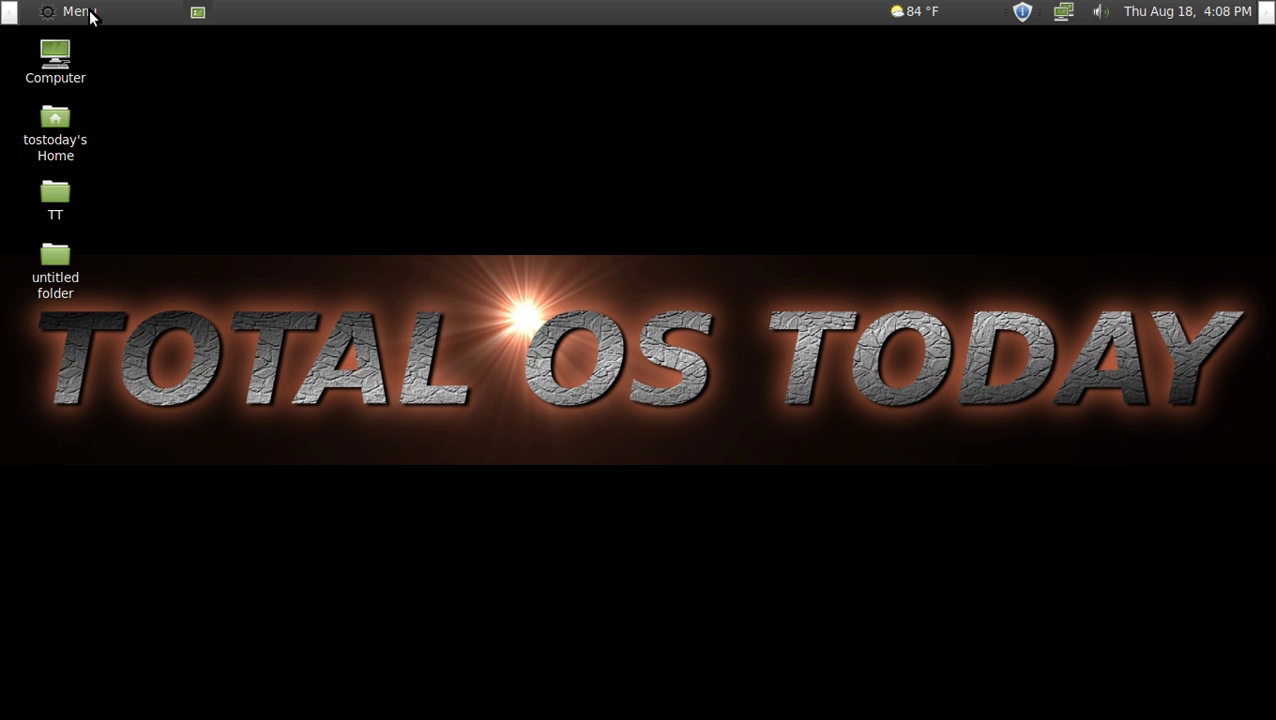
left_click(88, 13)
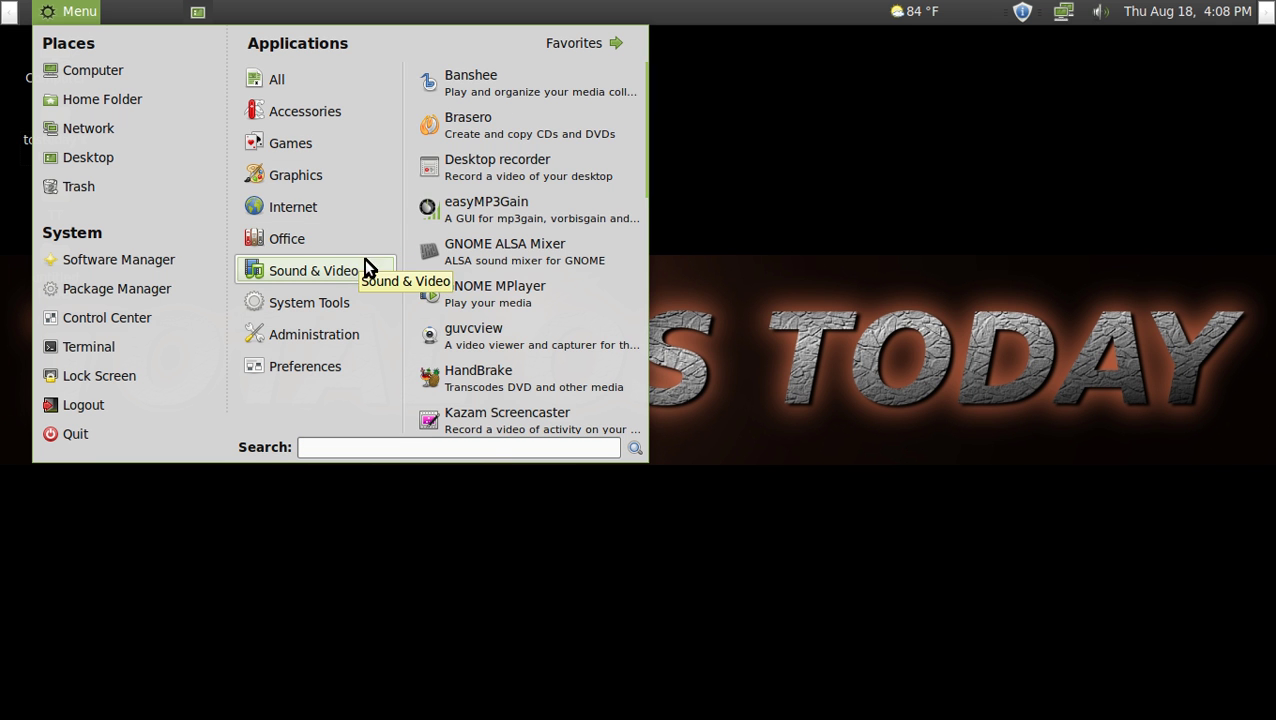
left_click(489, 425)
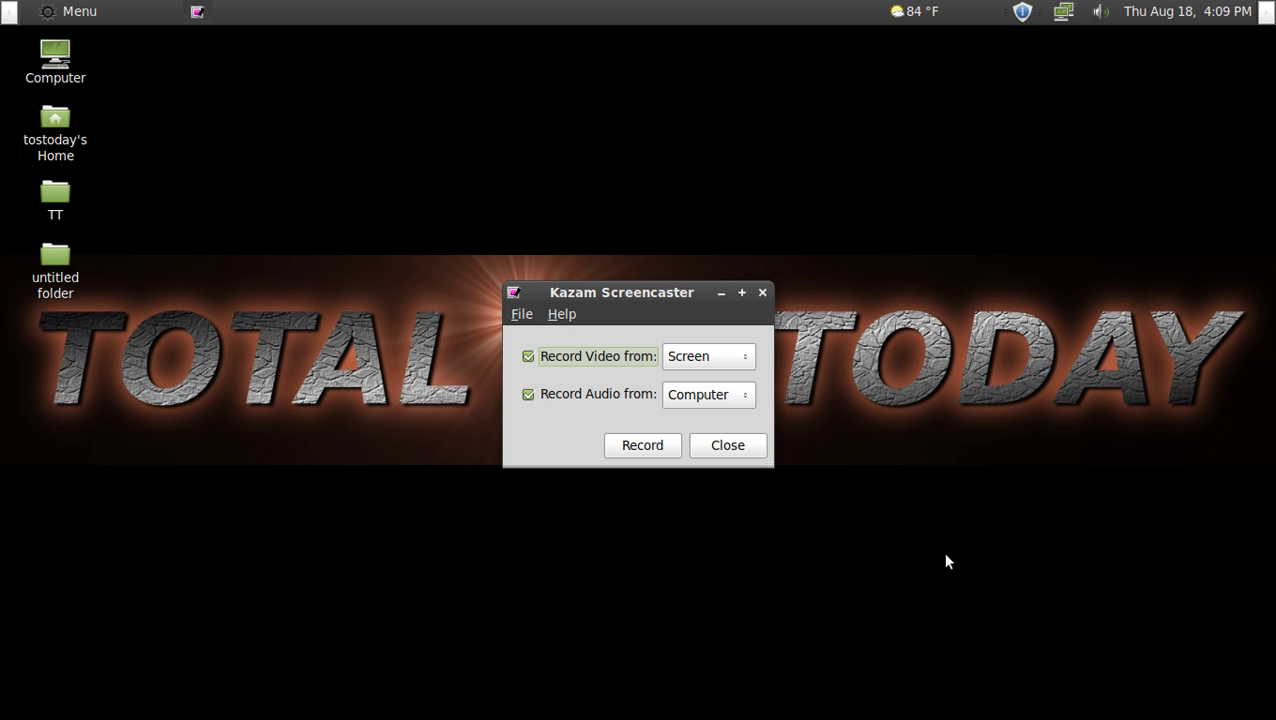
left_click(741, 452)
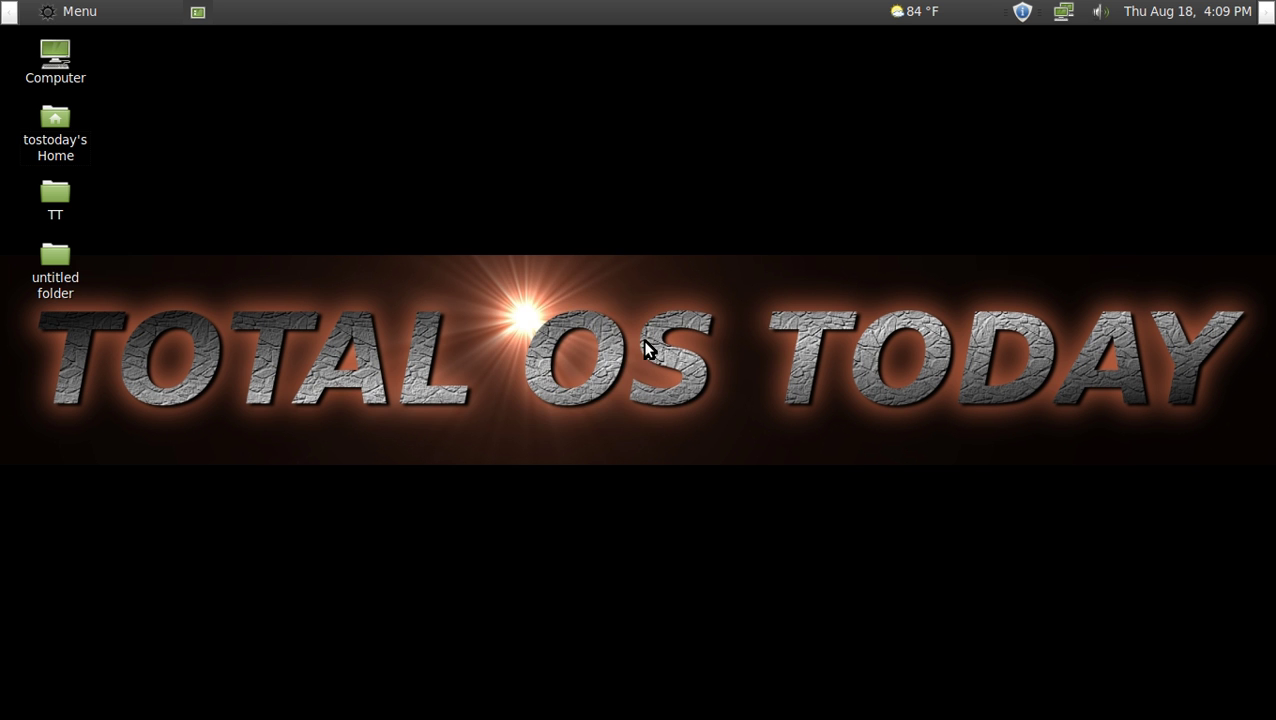
- Launch Tibesti Screencaster from the Menu's Sound & Video applications
left_click(48, 8)
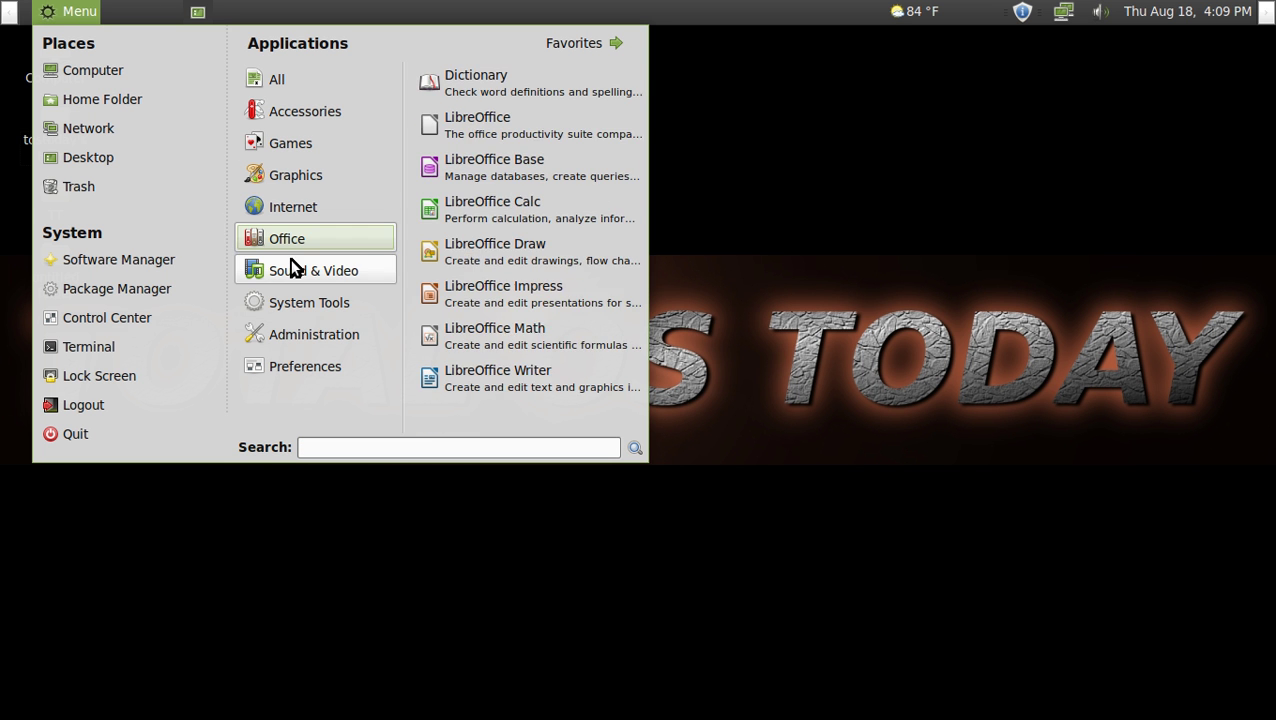
scroll(526, 350, "down", 2)
scroll(526, 348, "down", 3)
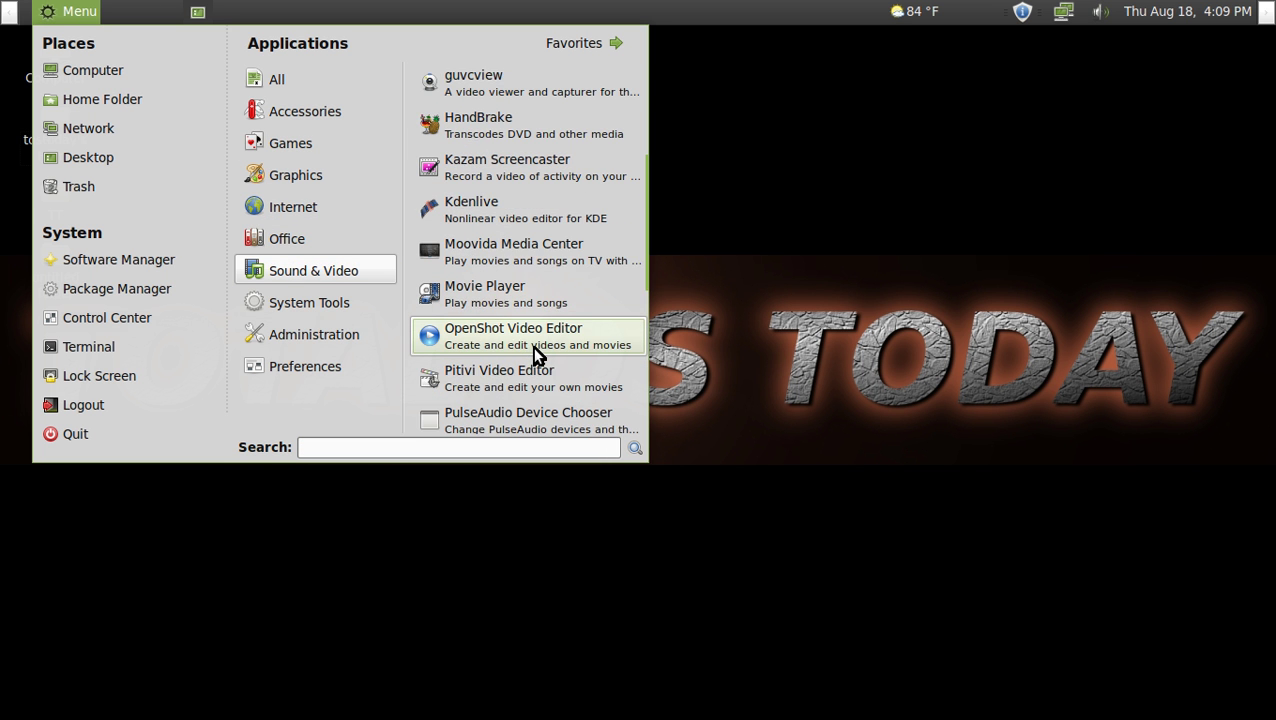
scroll(526, 350, "down", 2)
scroll(526, 351, "down", 2)
scroll(528, 355, "down", 3)
scroll(530, 360, "down", 1)
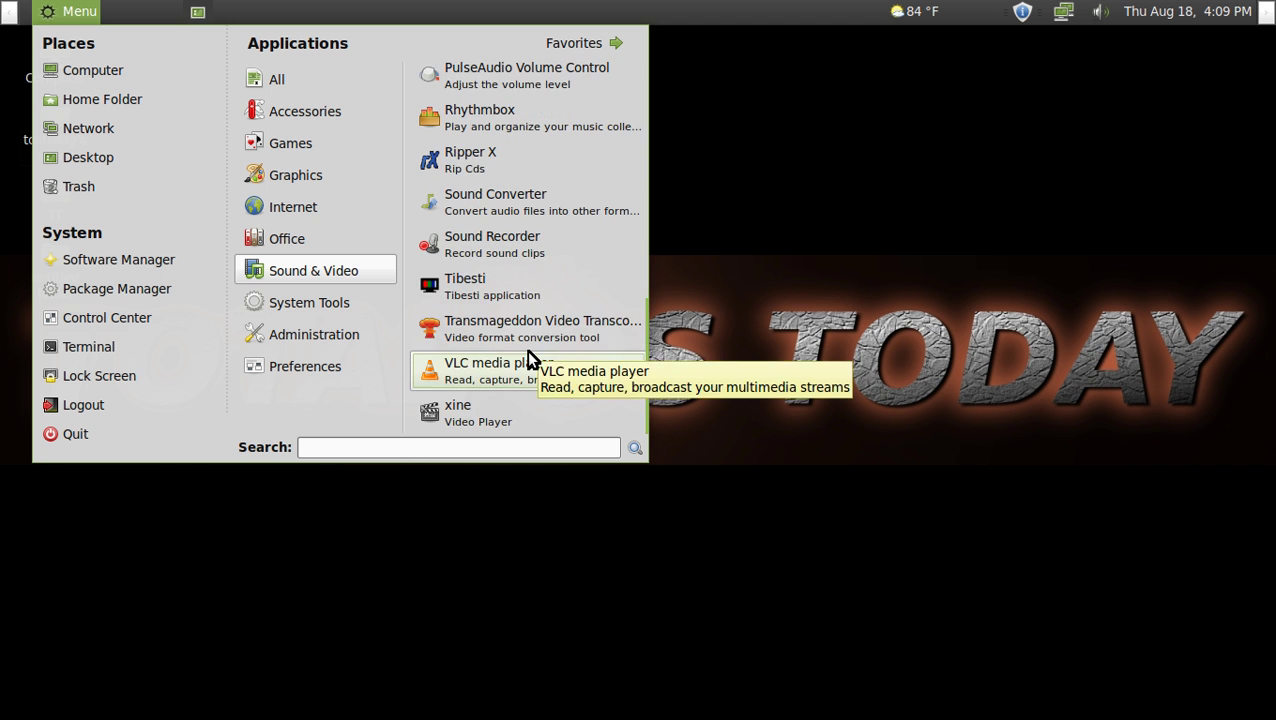
left_click(537, 300)
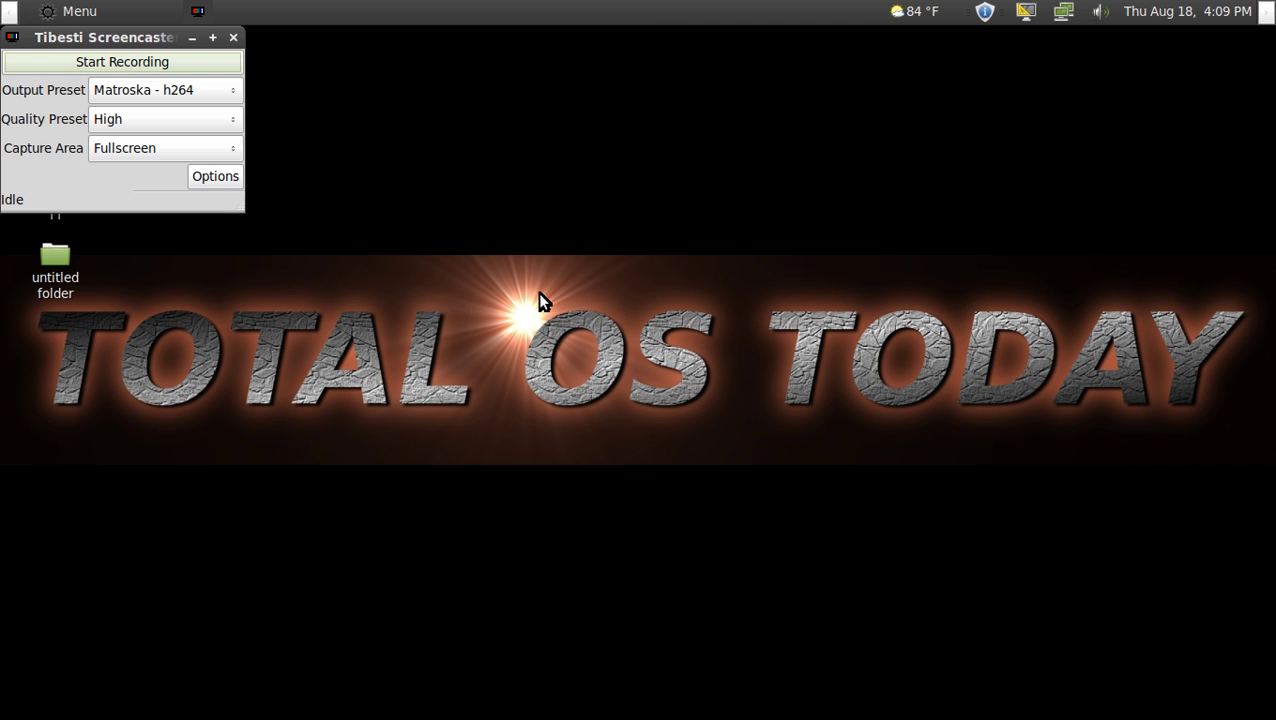
- Move the Tibesti window to the screen centre and enlarge it
left_click_drag(128, 45, 635, 209)
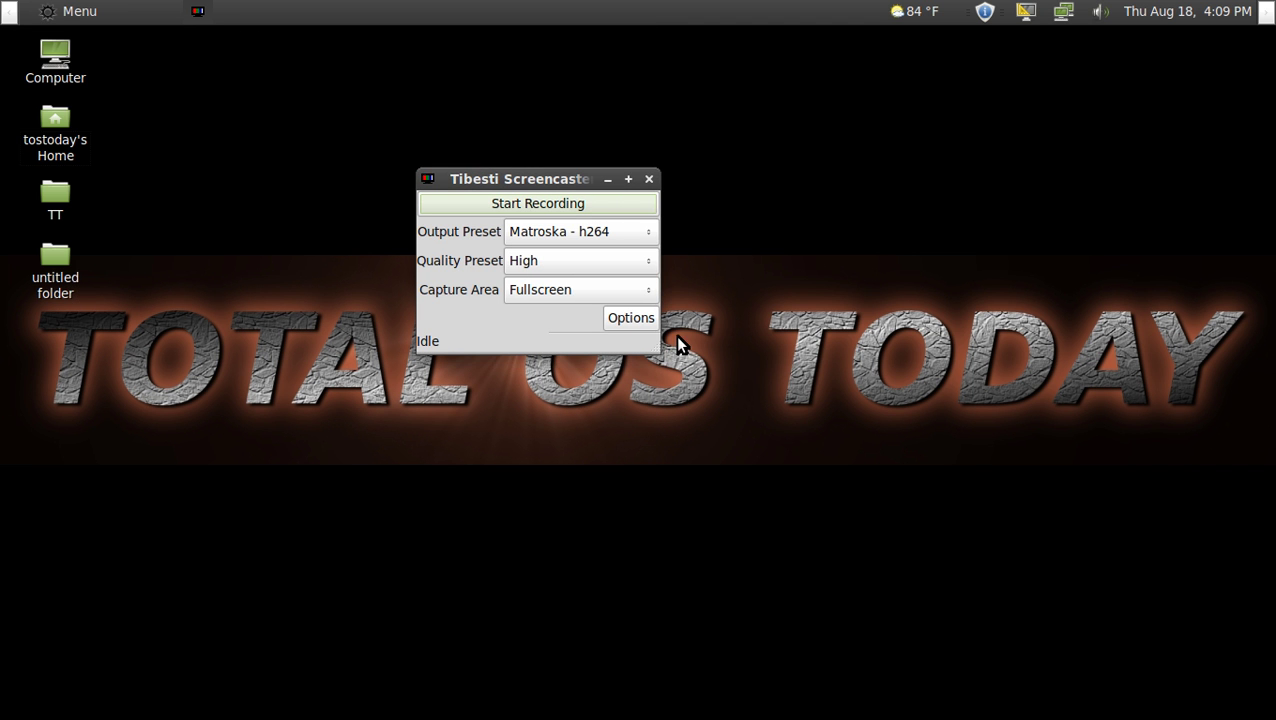
left_click_drag(657, 344, 978, 434)
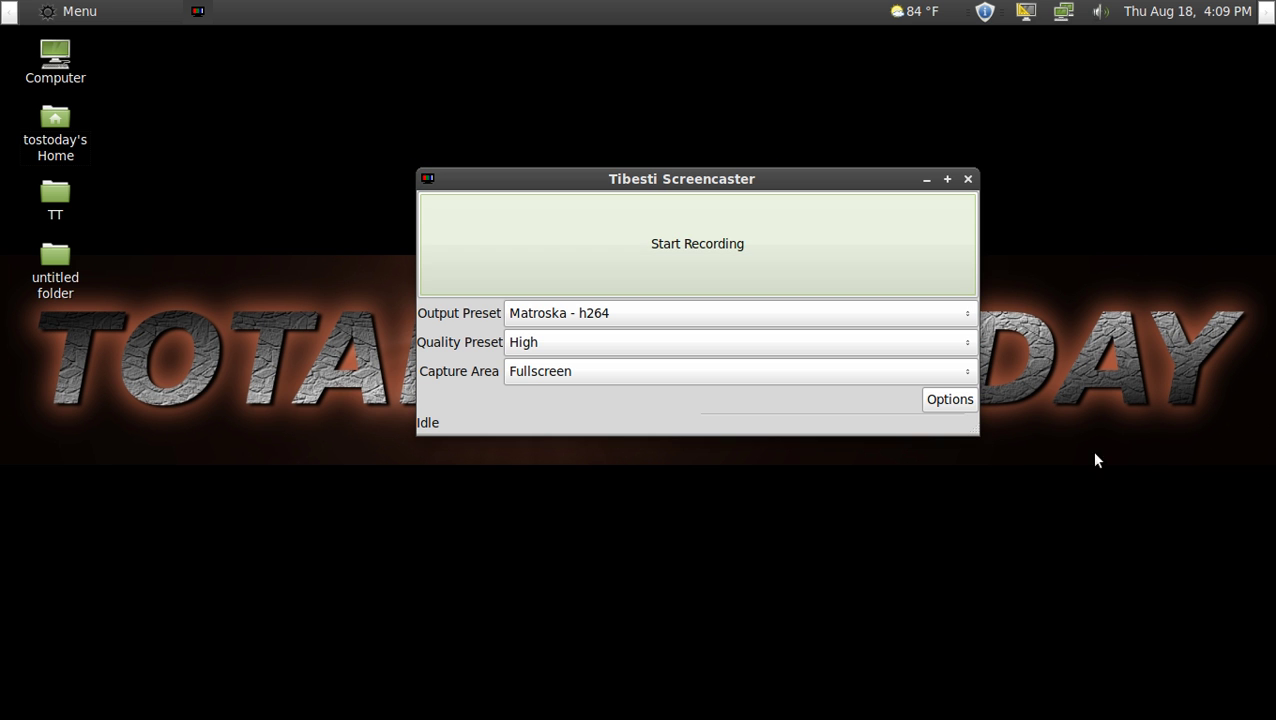
left_click_drag(808, 179, 789, 176)
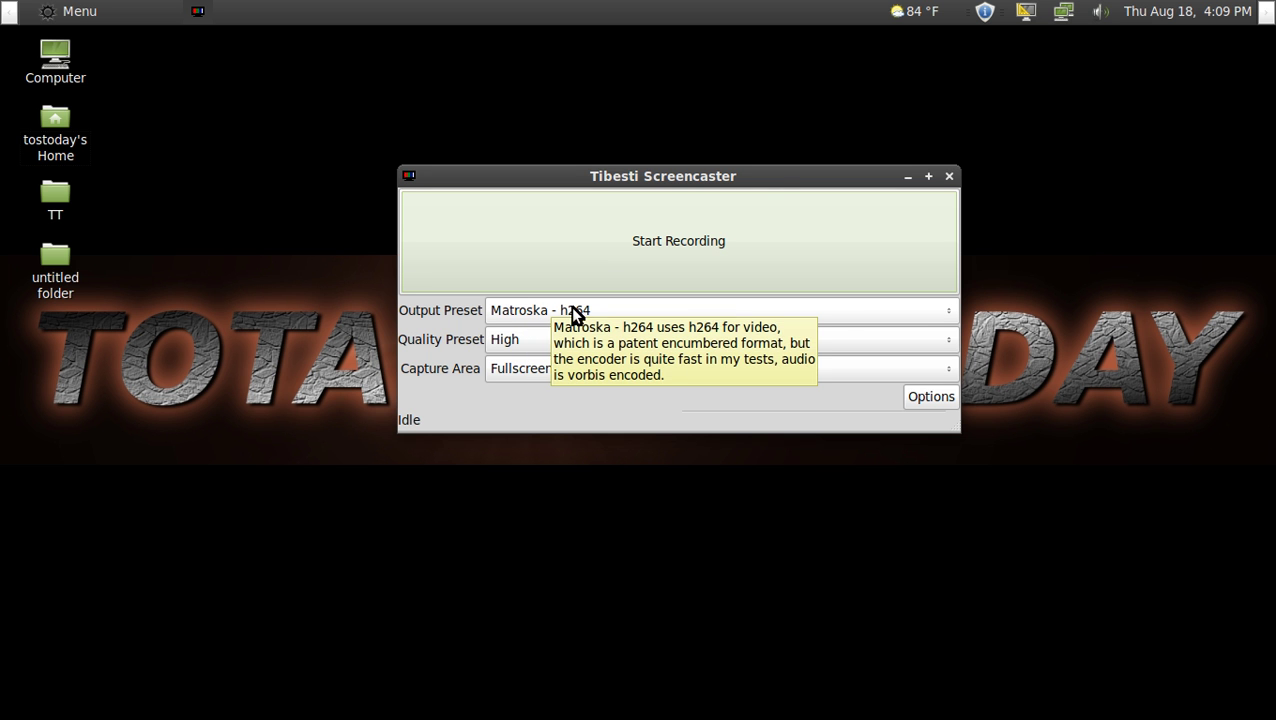
left_click(897, 306)
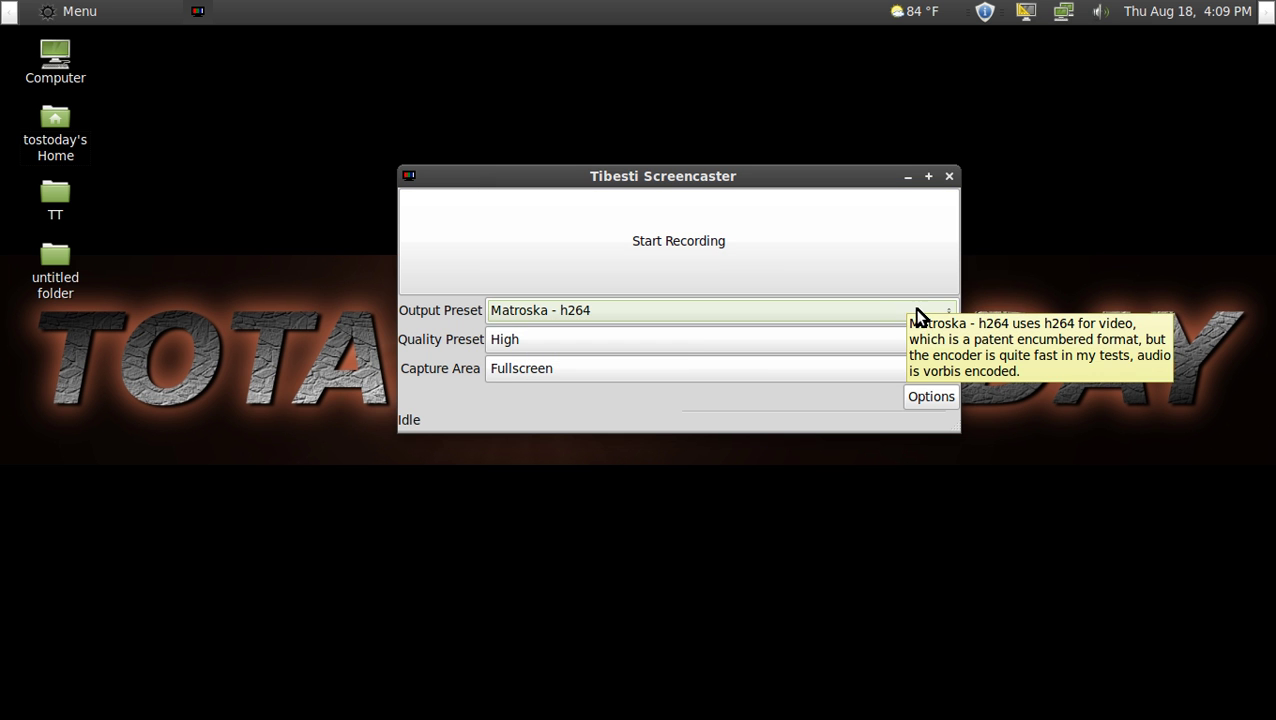
left_click(922, 314)
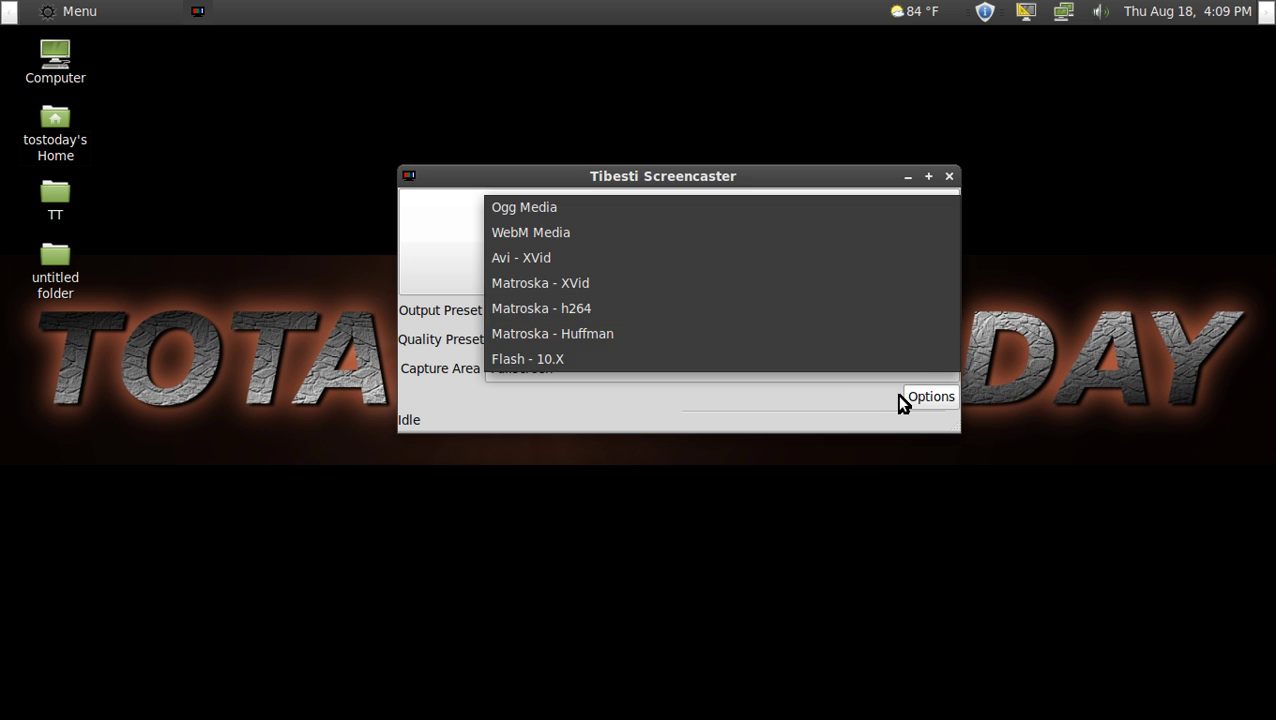
left_click(1090, 252)
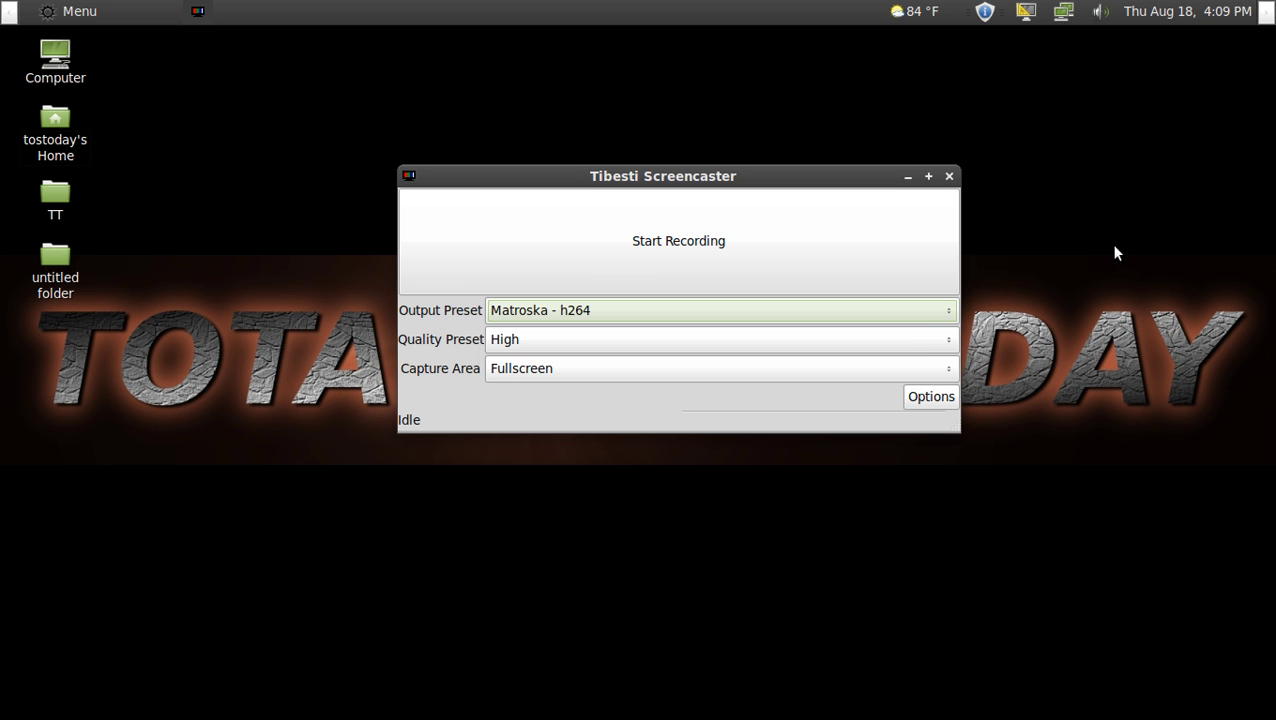
left_click(913, 350)
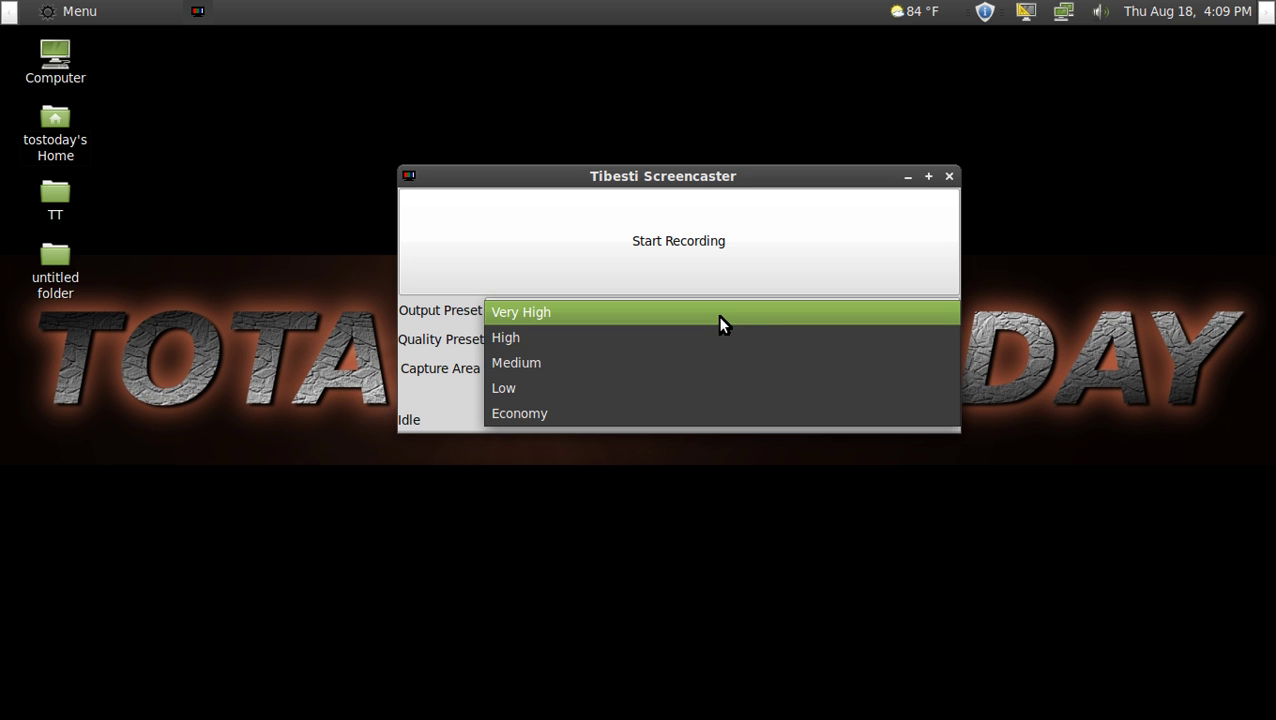
left_click(1070, 318)
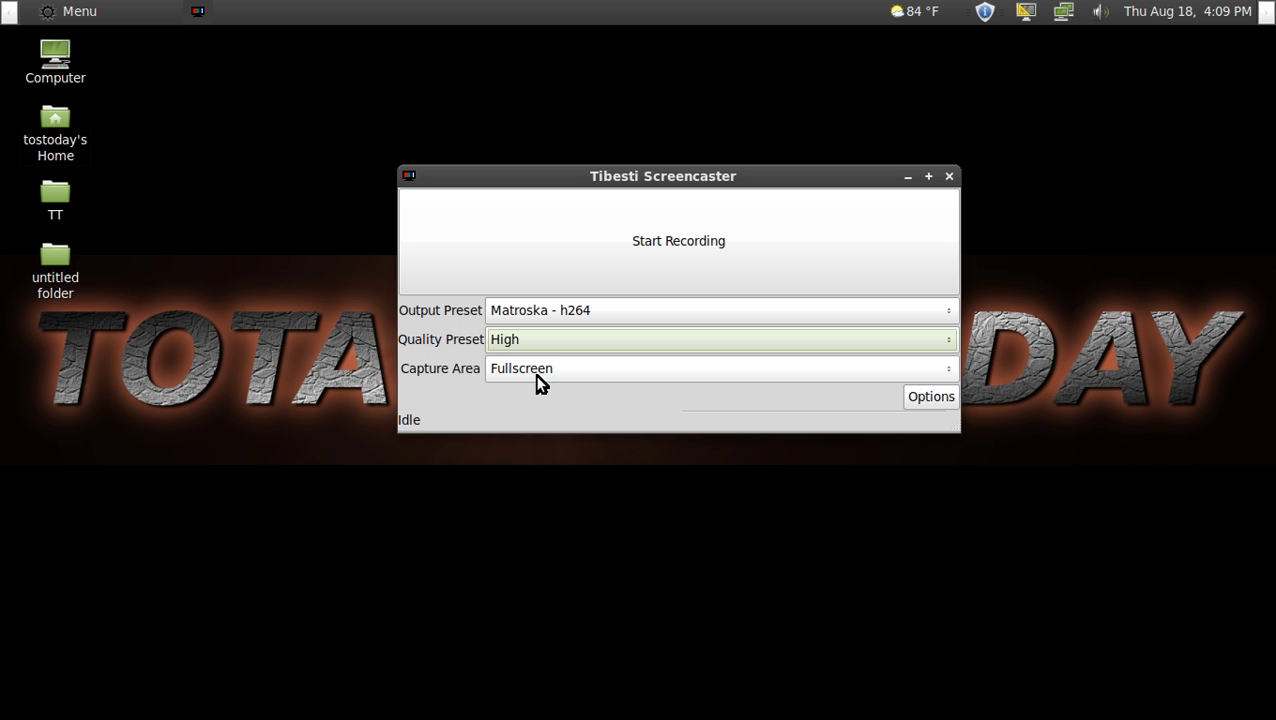
left_click(565, 372)
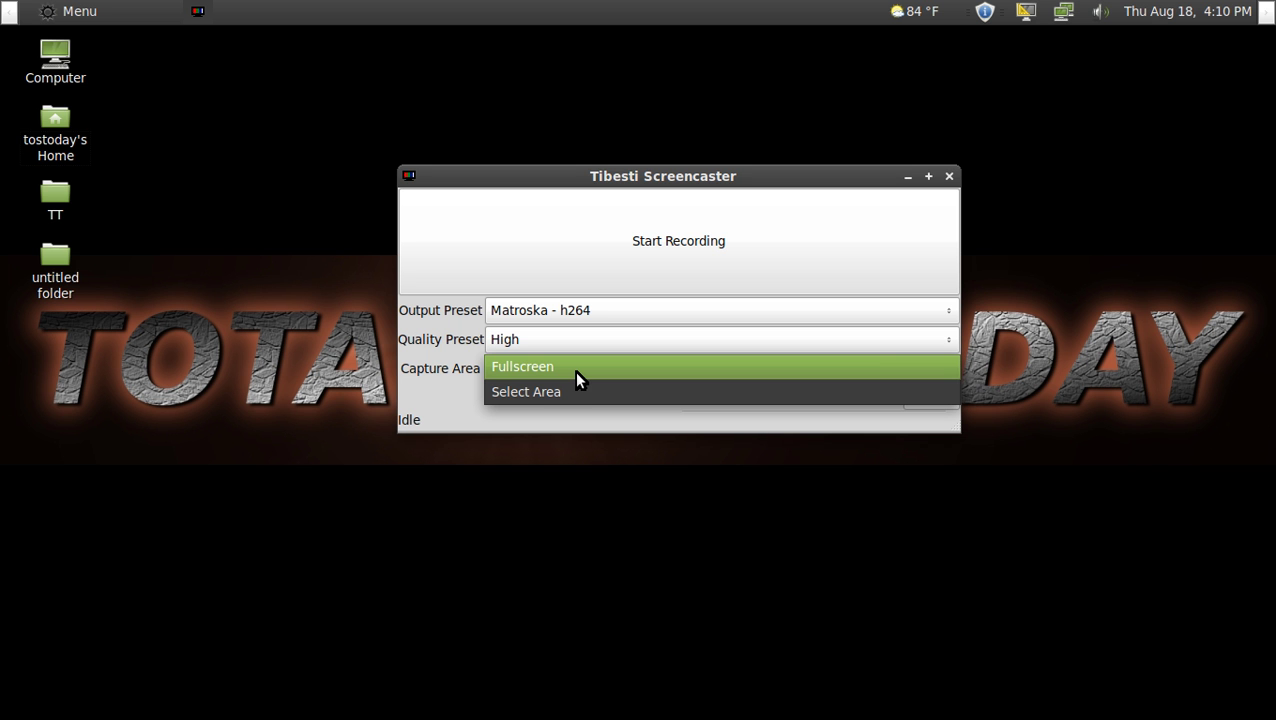
left_click(595, 368)
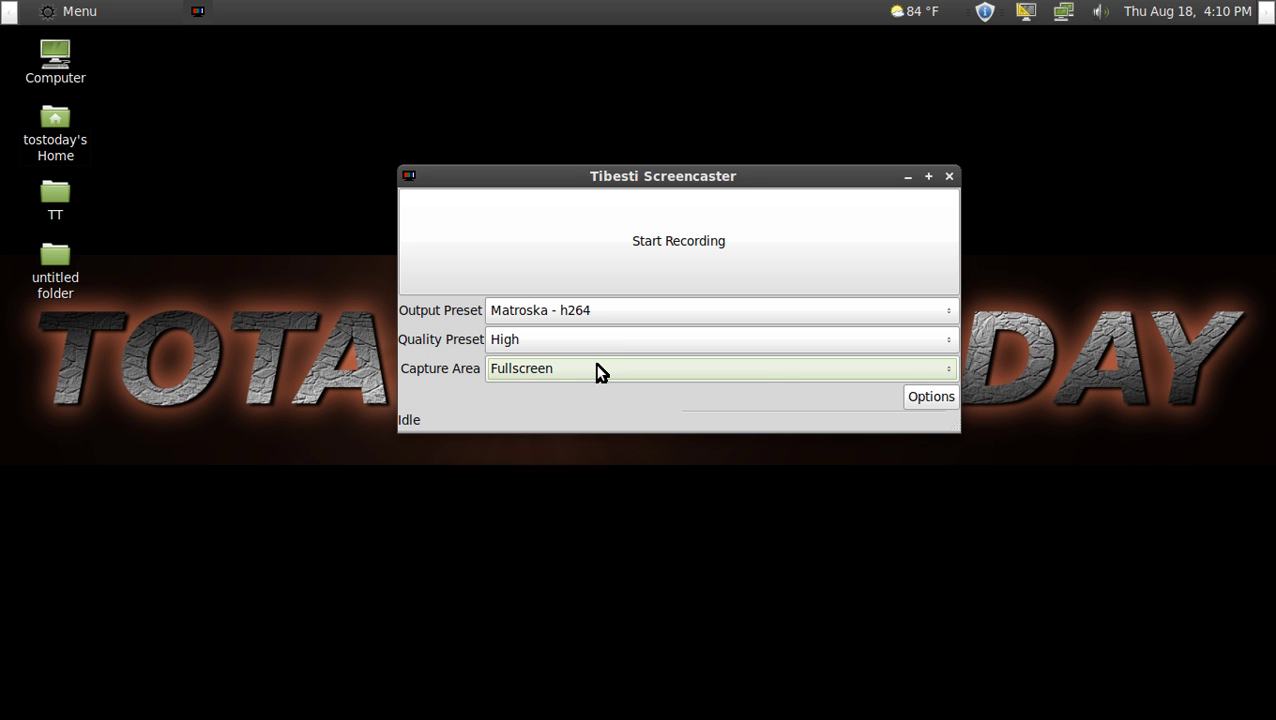
left_click(918, 395)
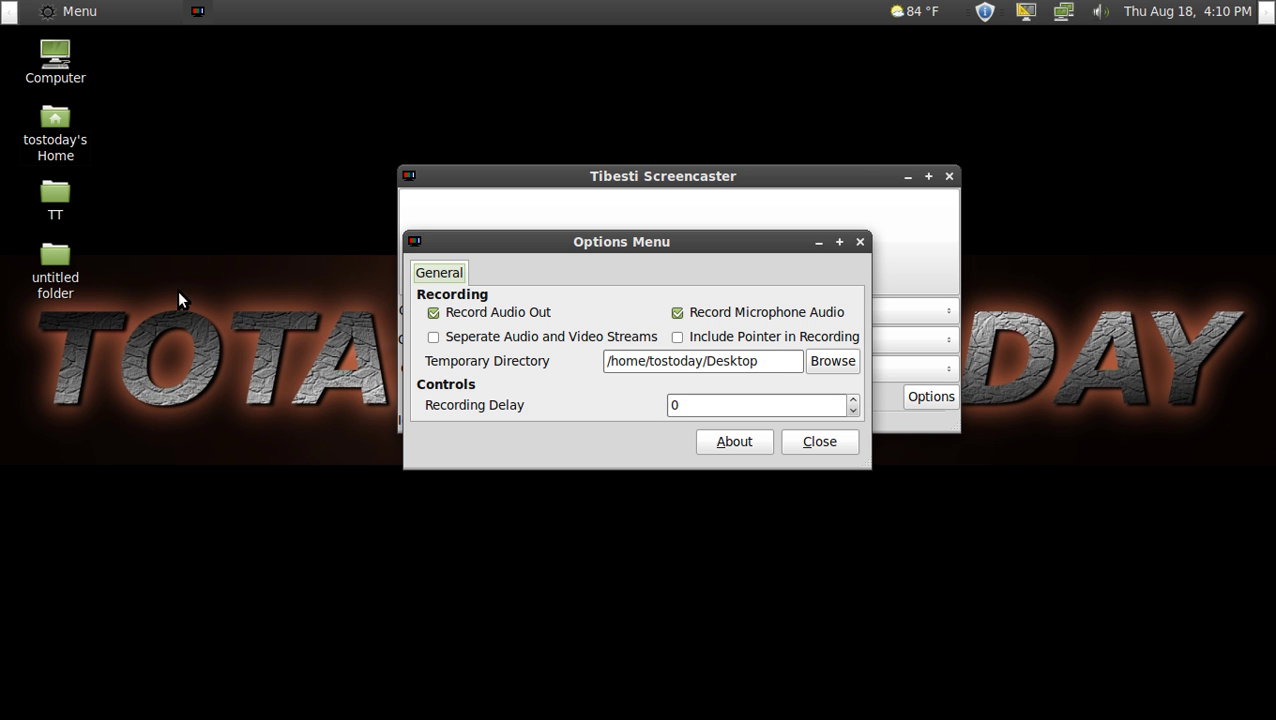
left_click(826, 437)
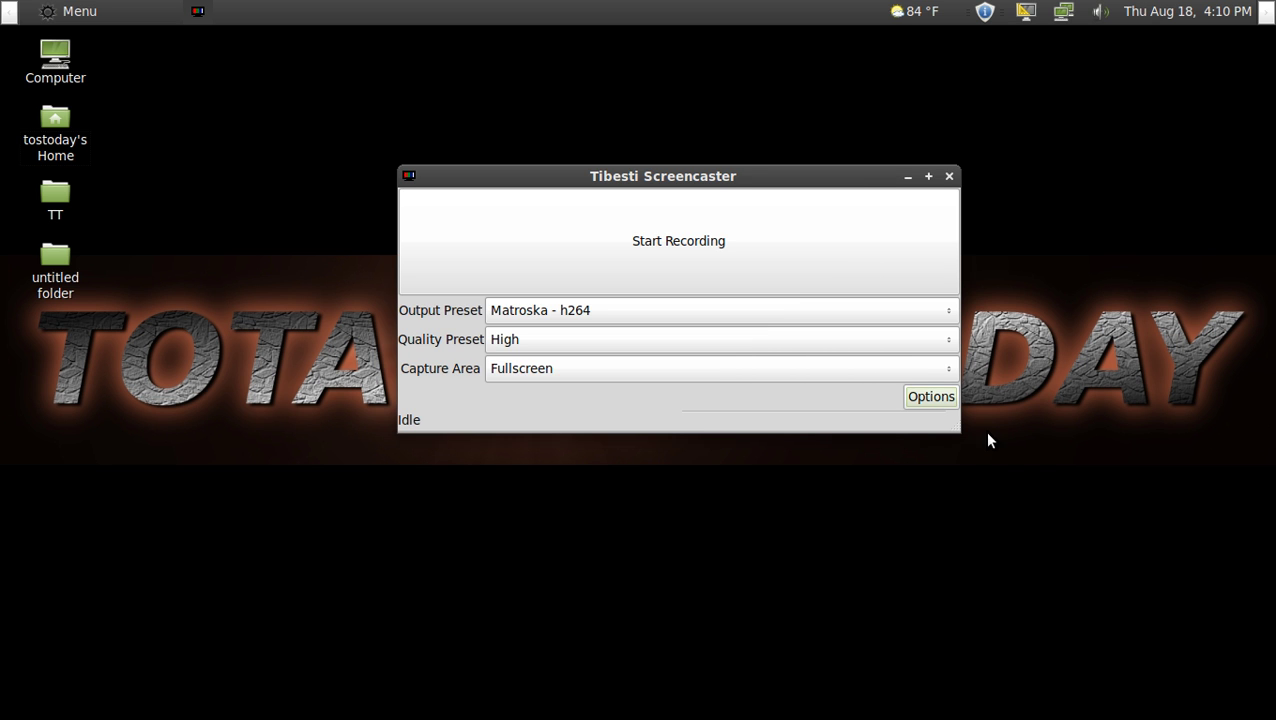
- Close the Tibesti window and restore Terminal from the panel's window list
left_click(949, 174)
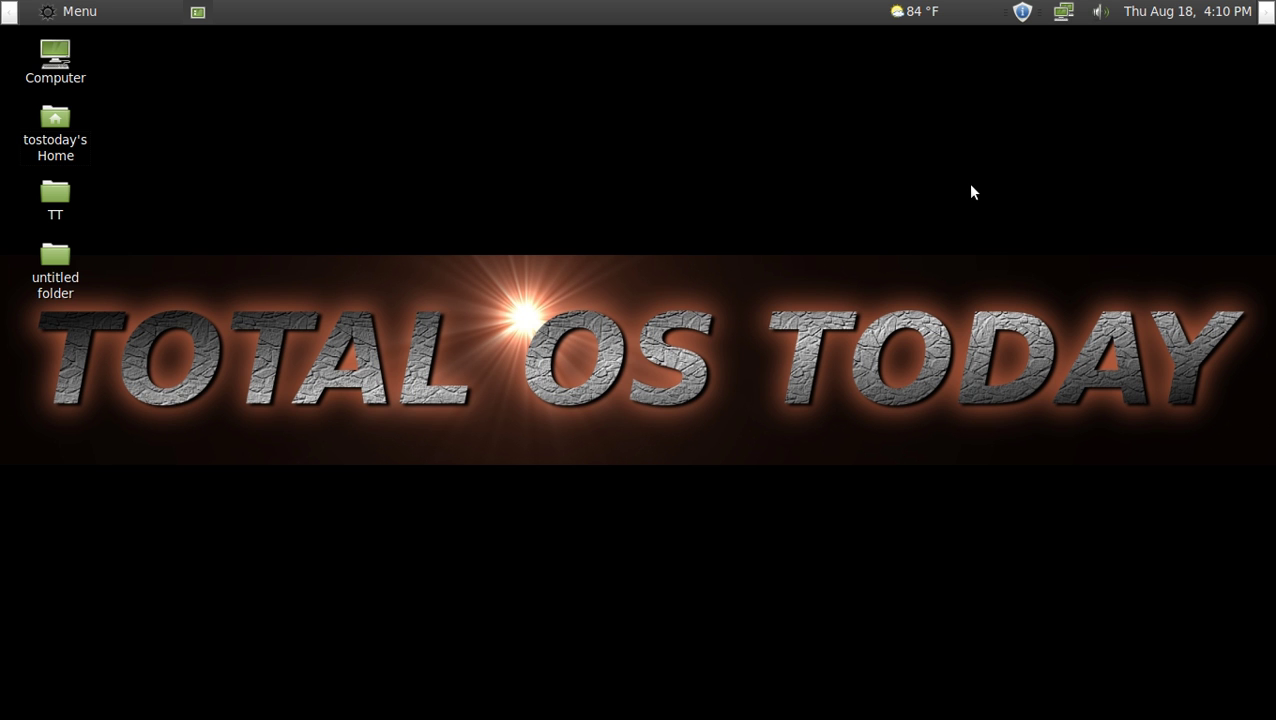
left_click(196, 12)
left_click(222, 52)
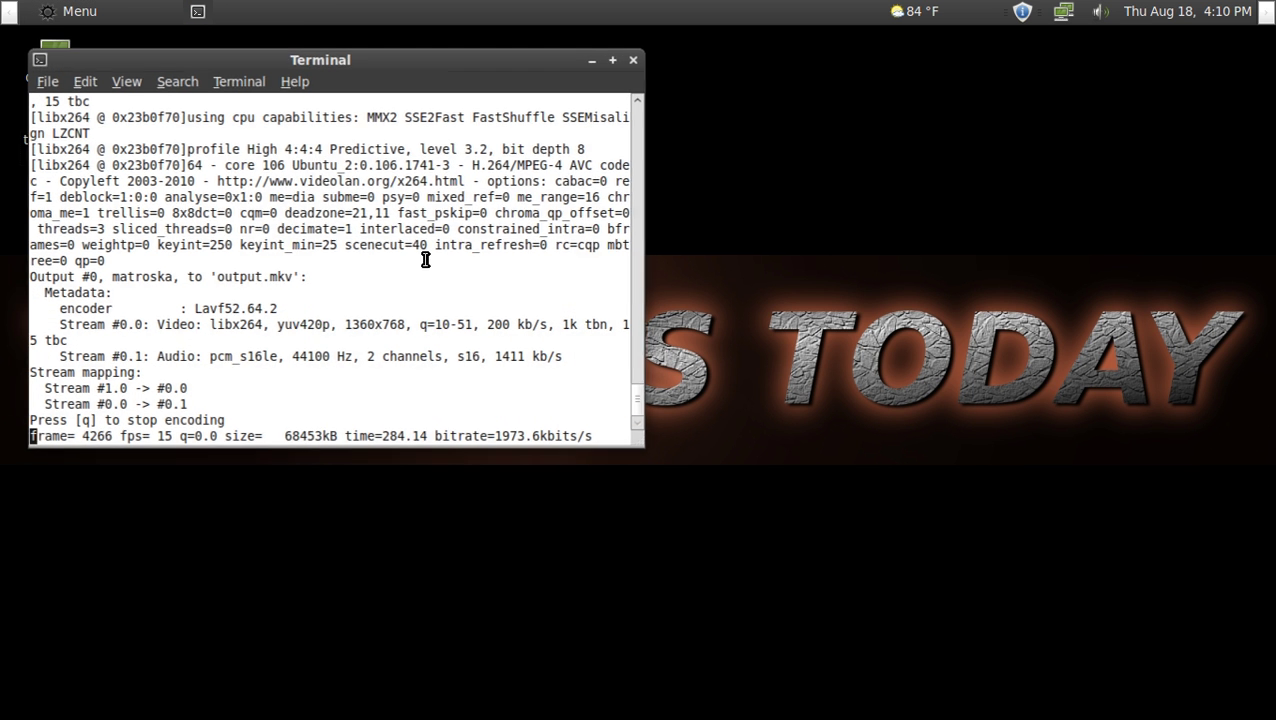